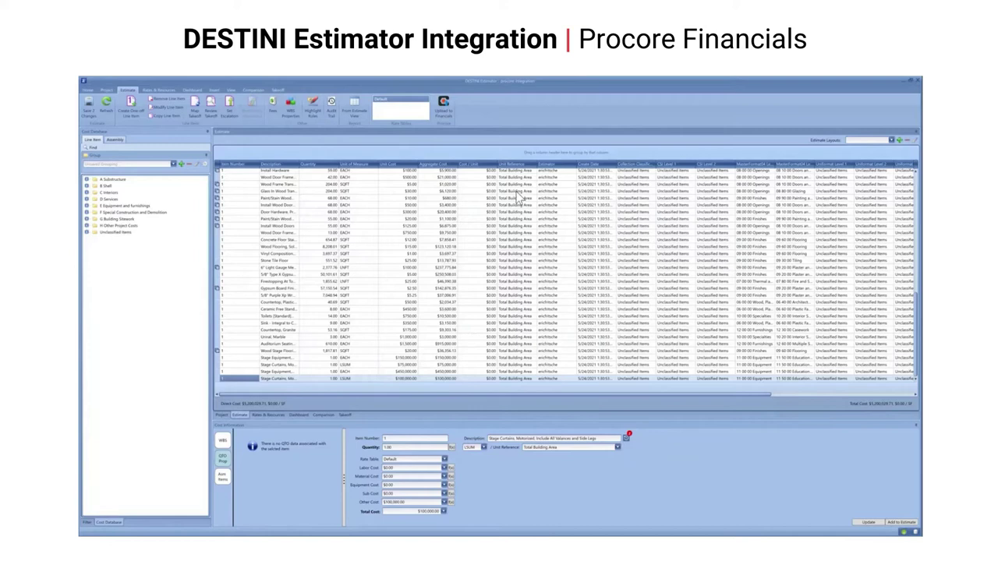
# - Start the Procore Financials upload and log in with the Procore email and password
pyautogui.click(444, 109)
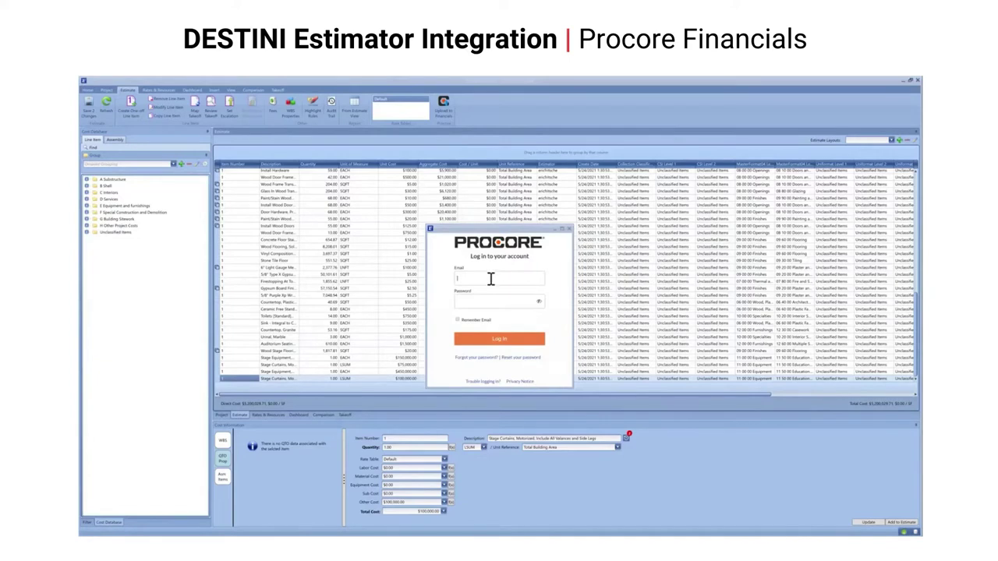
pyautogui.click(489, 278)
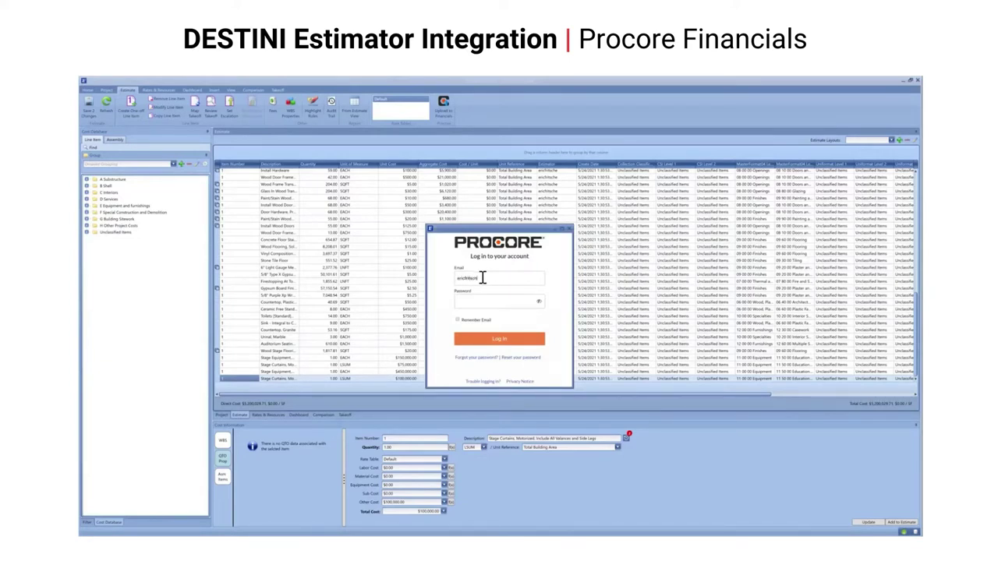
pyautogui.click(489, 304)
pyautogui.click(505, 343)
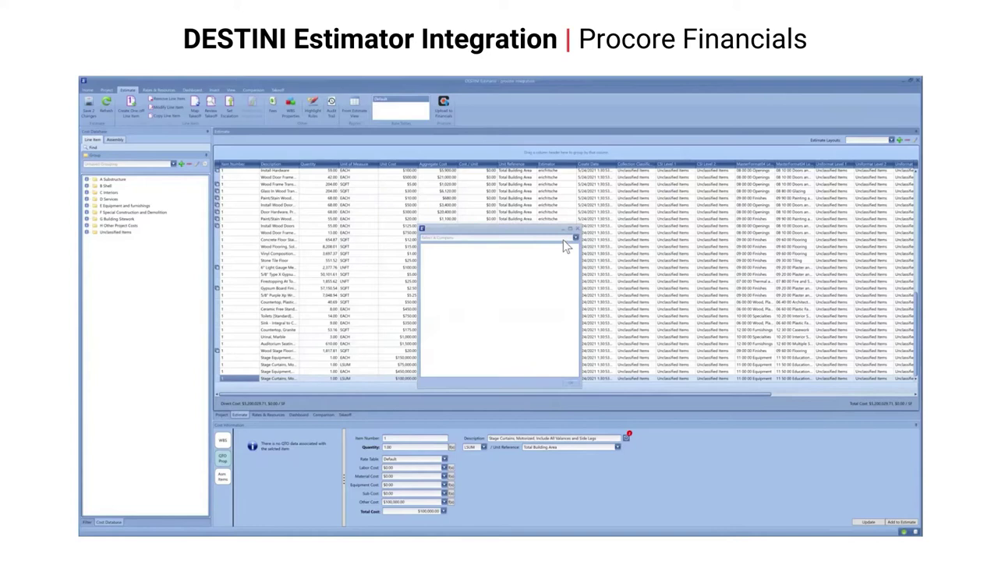
# - Choose Beck Technology Demo Company and its DM Prototype Project as the upload destination
pyautogui.click(575, 238)
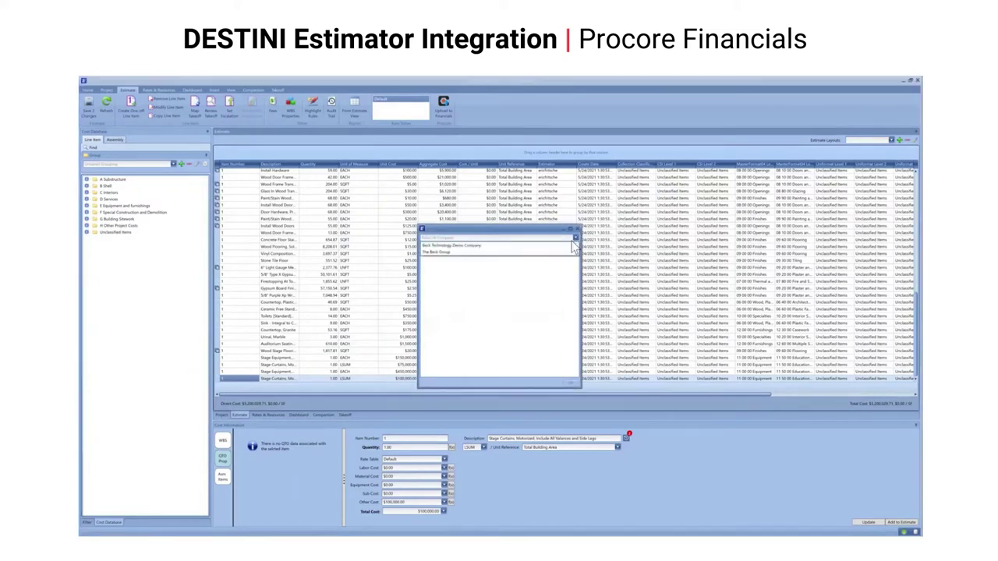
pyautogui.click(499, 247)
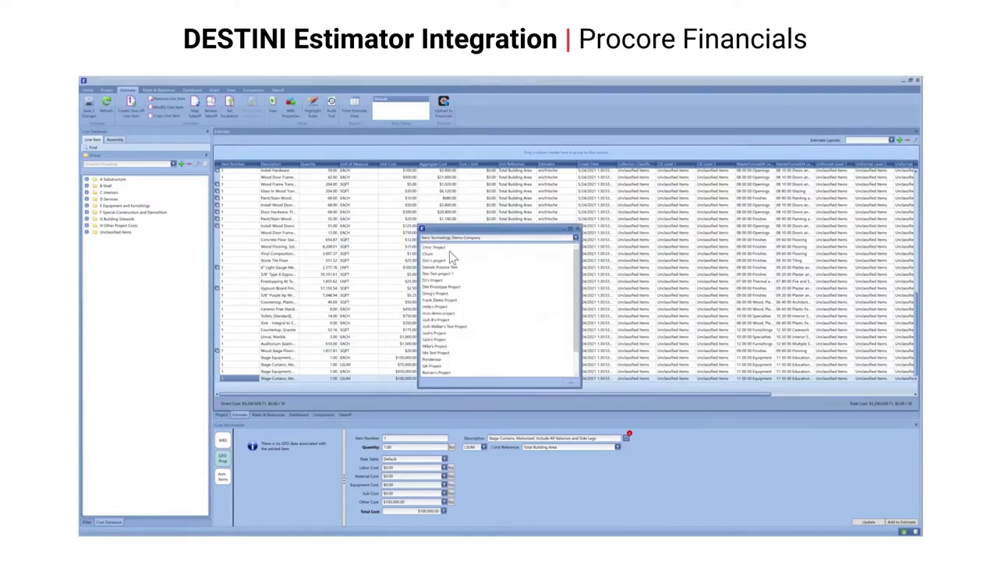
pyautogui.moveTo(578, 277)
pyautogui.mouseDown()
pyautogui.moveTo(581, 307)
pyautogui.moveTo(579, 269)
pyautogui.mouseUp()
pyautogui.click(447, 287)
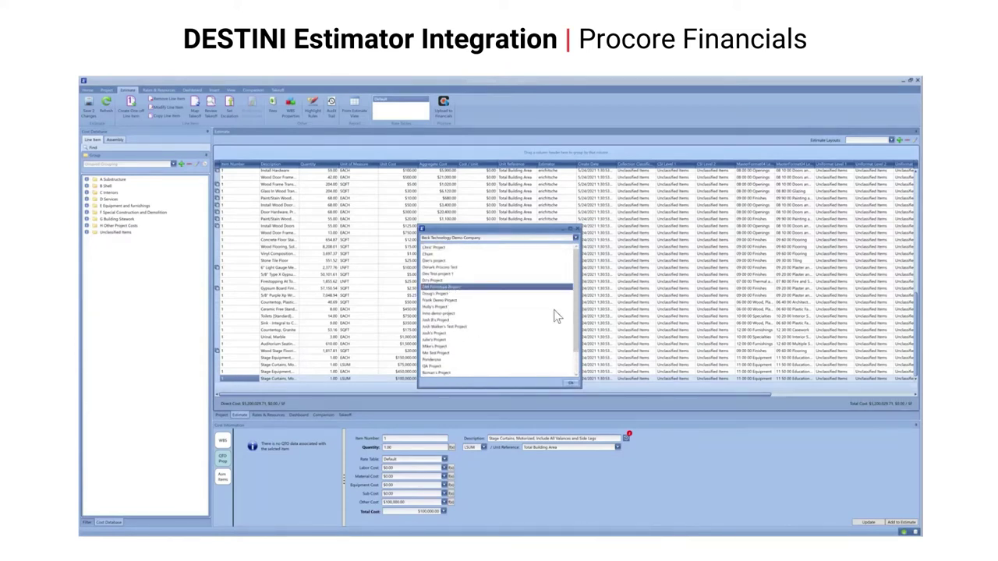
pyautogui.click(572, 383)
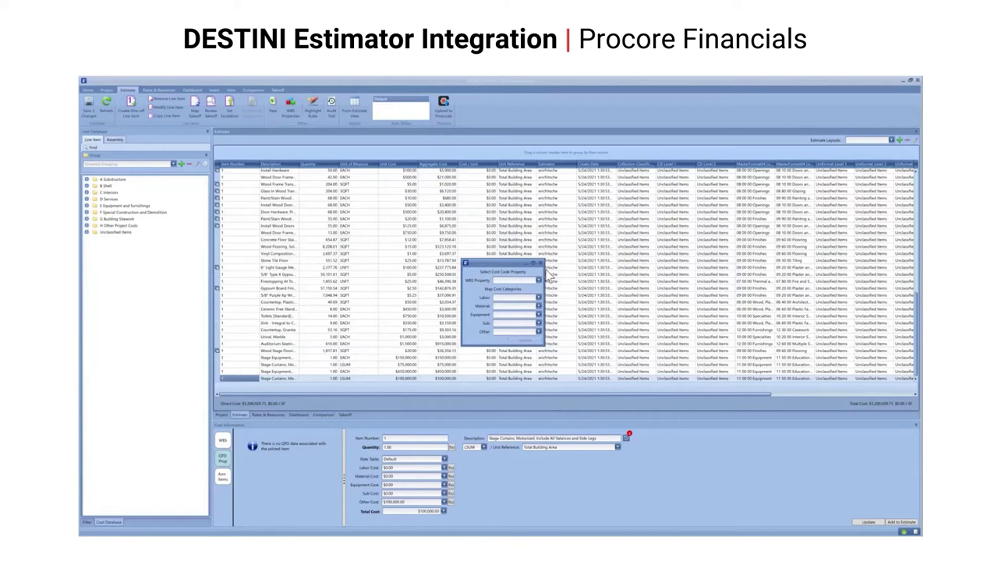
# - Set WBS Property to a MasterFormat 2004 level and map labor costs to Labor
pyautogui.click(538, 281)
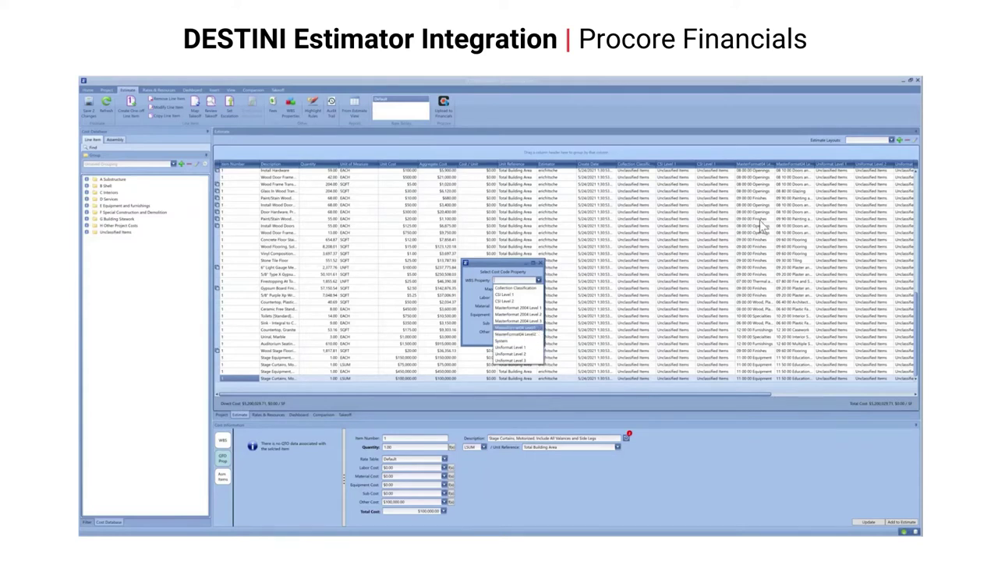
pyautogui.click(536, 334)
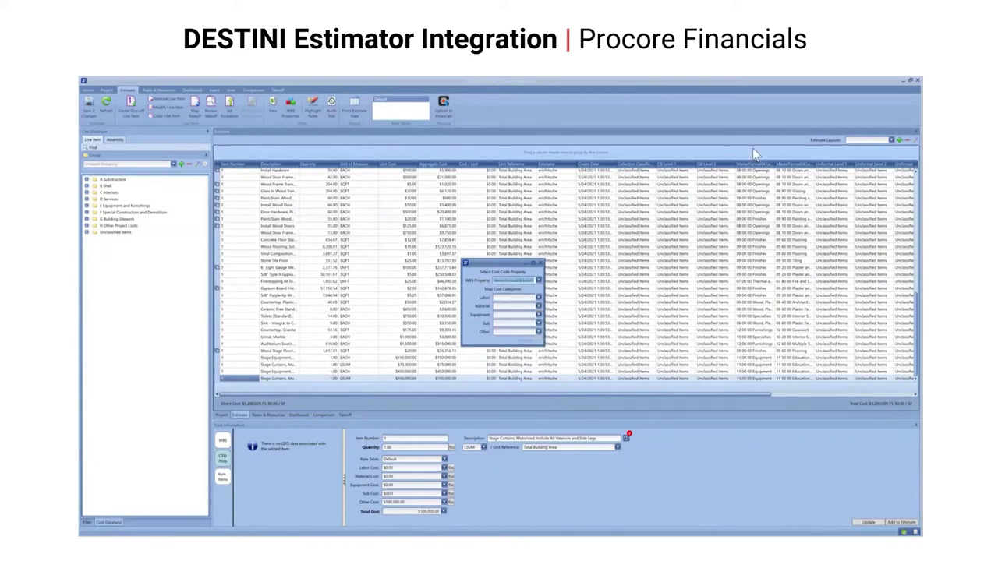
pyautogui.click(537, 298)
pyautogui.click(524, 306)
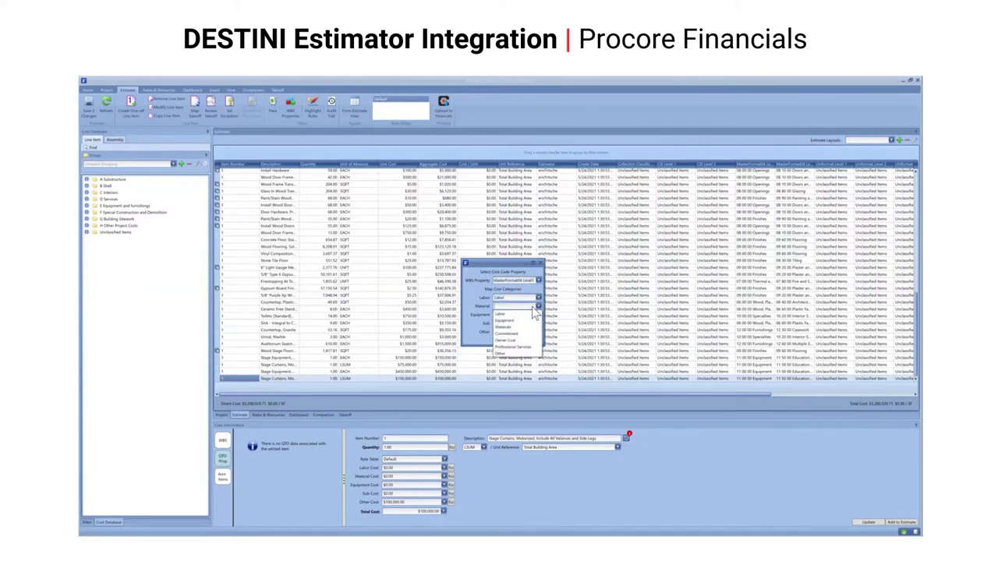
# - Map Materials, Equipment, subcontracts to Commitment, and Other, then upload and acknowledge success
pyautogui.click(530, 327)
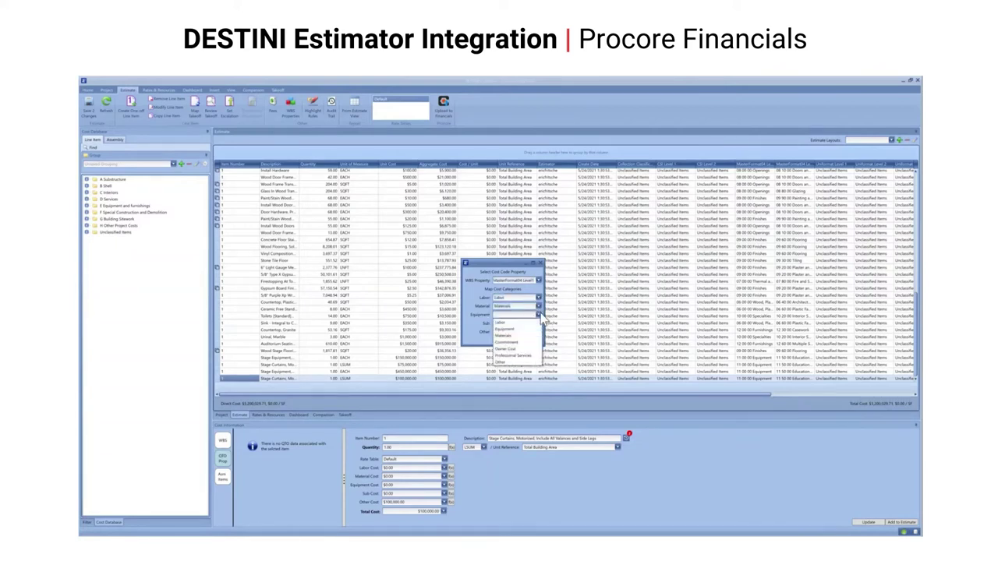
pyautogui.click(539, 315)
pyautogui.click(528, 330)
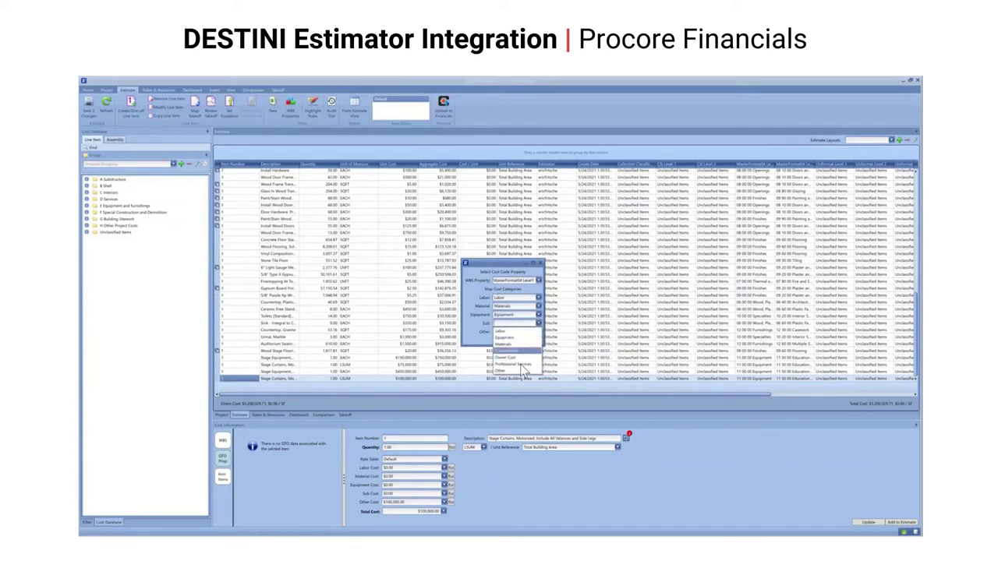
pyautogui.click(506, 352)
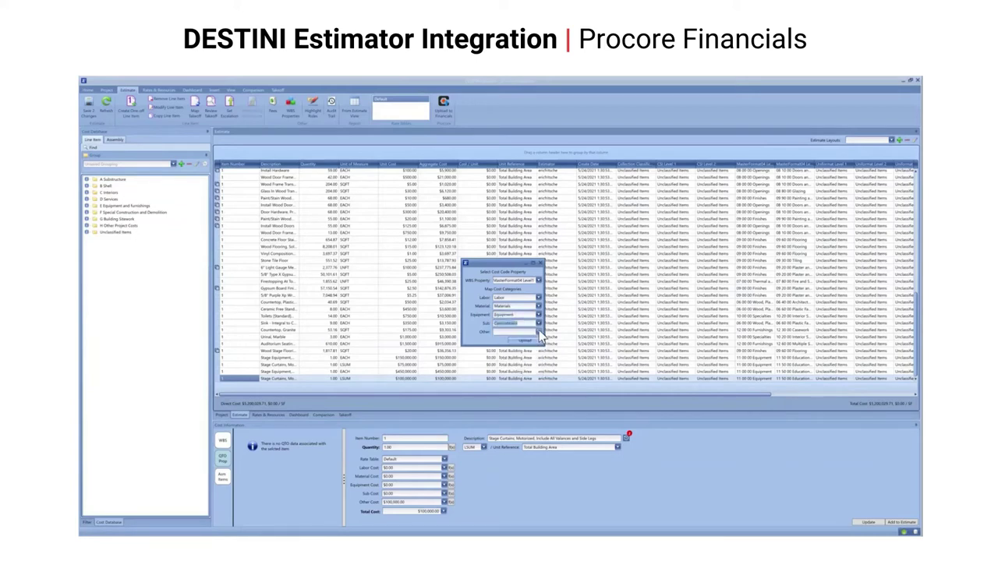
pyautogui.click(539, 332)
pyautogui.click(513, 379)
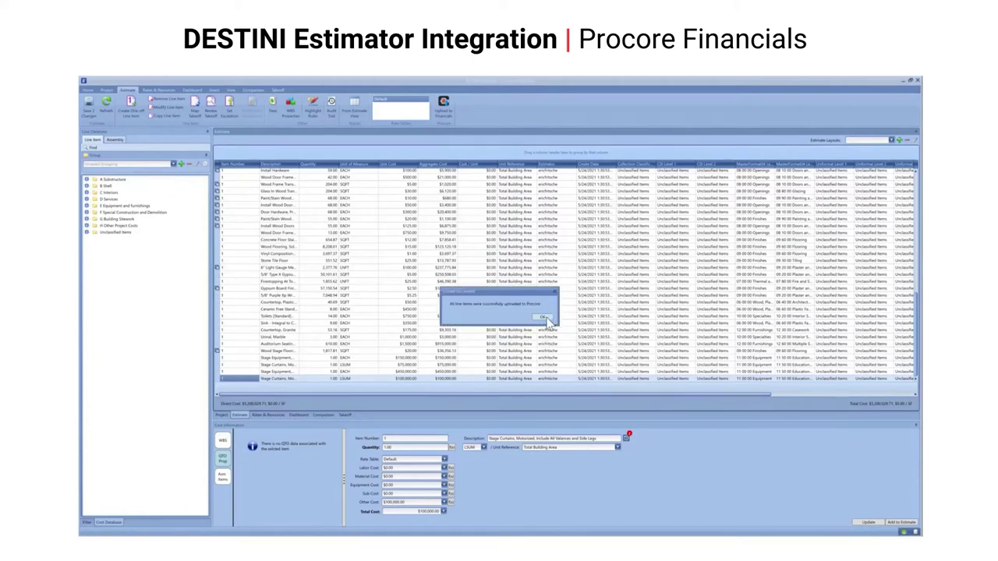
pyautogui.click(544, 319)
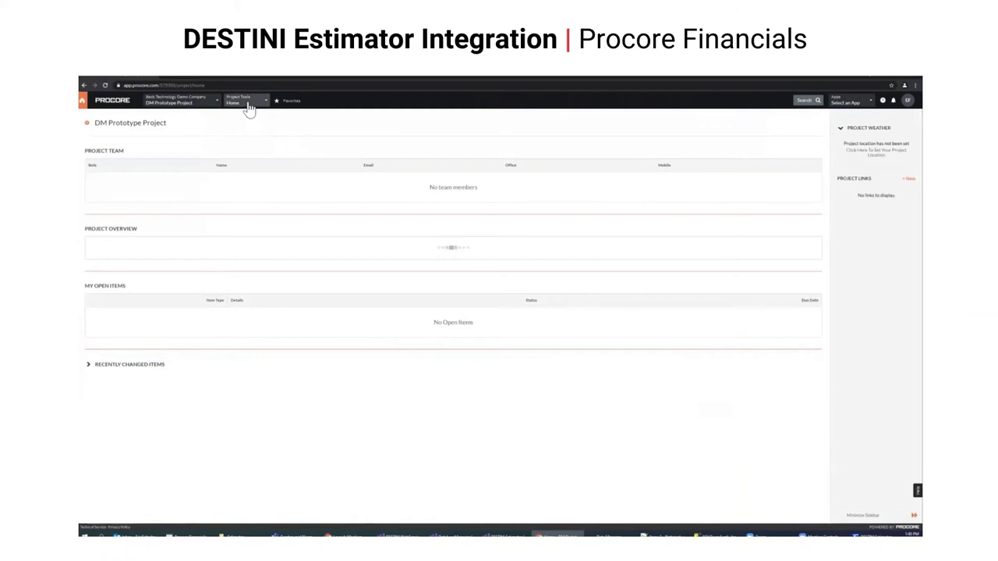
# - Open DM Prototype Project's Budget and scroll through to the Grand Total and back
pyautogui.click(248, 102)
pyautogui.click(322, 153)
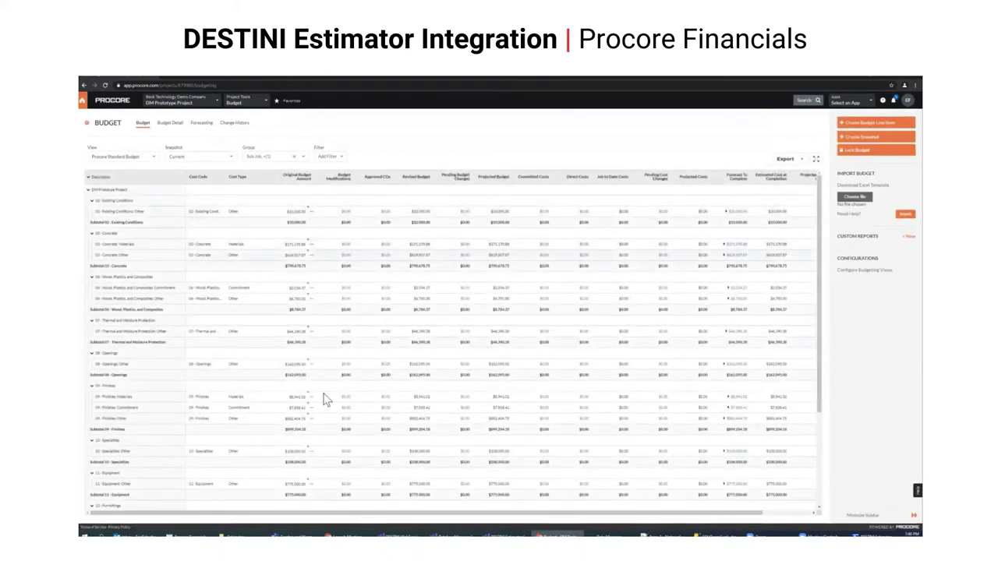
pyautogui.scroll(-1, 237, 315)
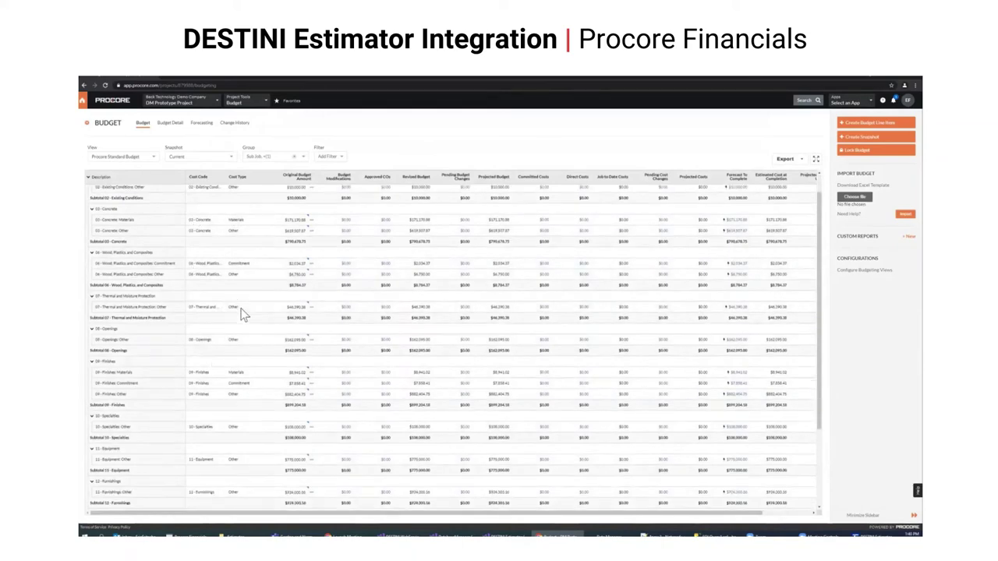
pyautogui.scroll(-3, 241, 313)
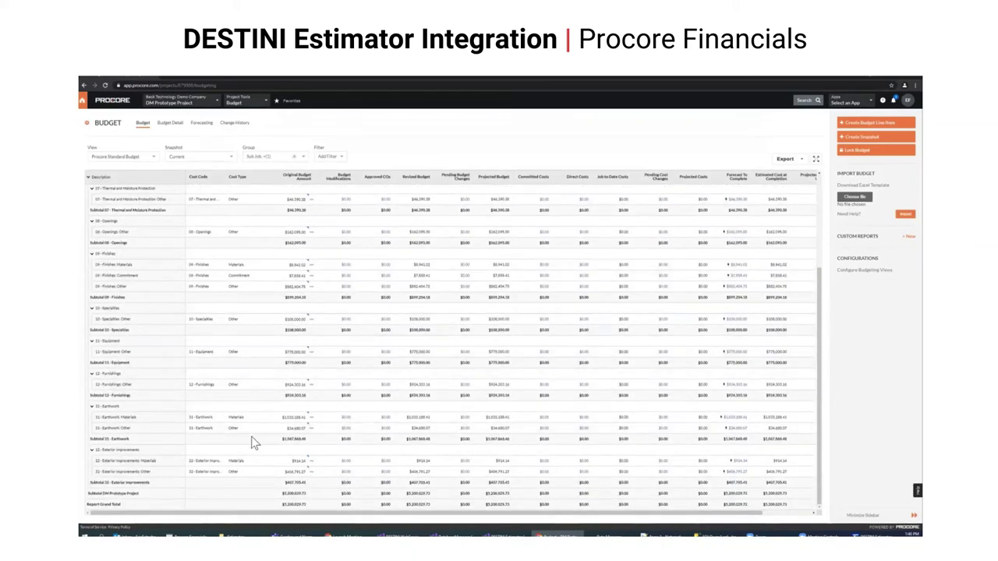
pyautogui.scroll(2, 242, 438)
pyautogui.scroll(3, 240, 437)
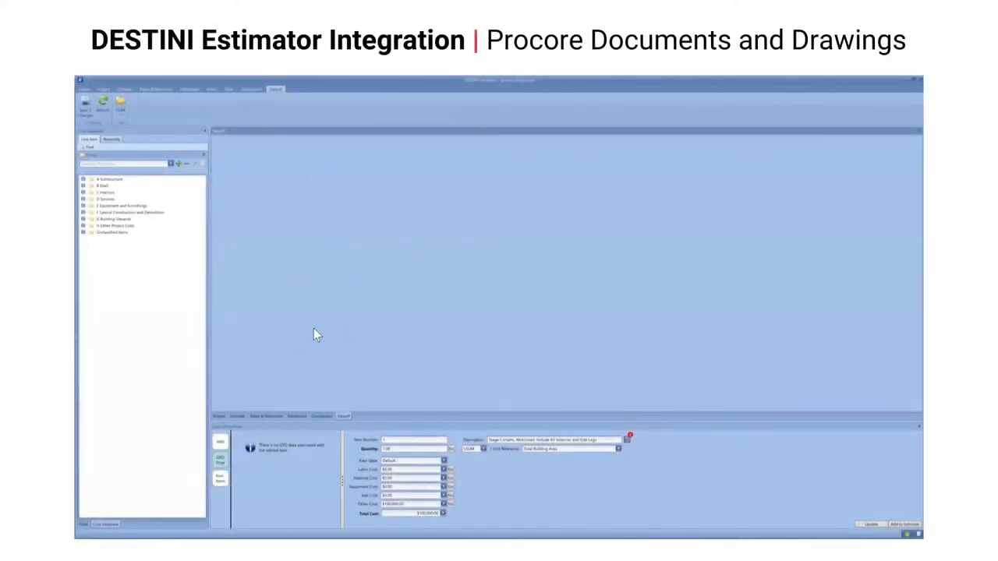
# - Start a Procore document load and expand the demo company, DM Prototype Project and Documents
pyautogui.click(124, 107)
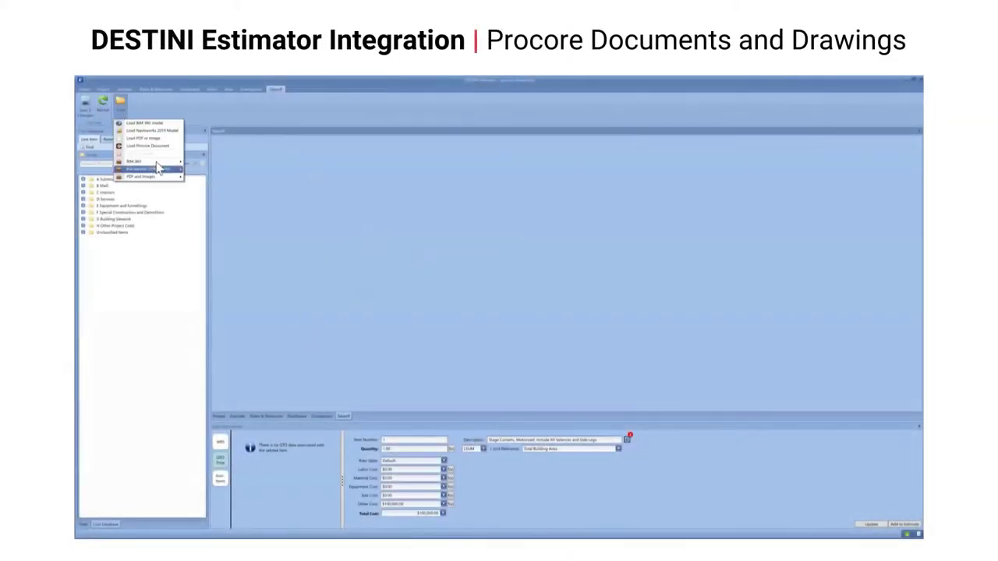
pyautogui.click(152, 146)
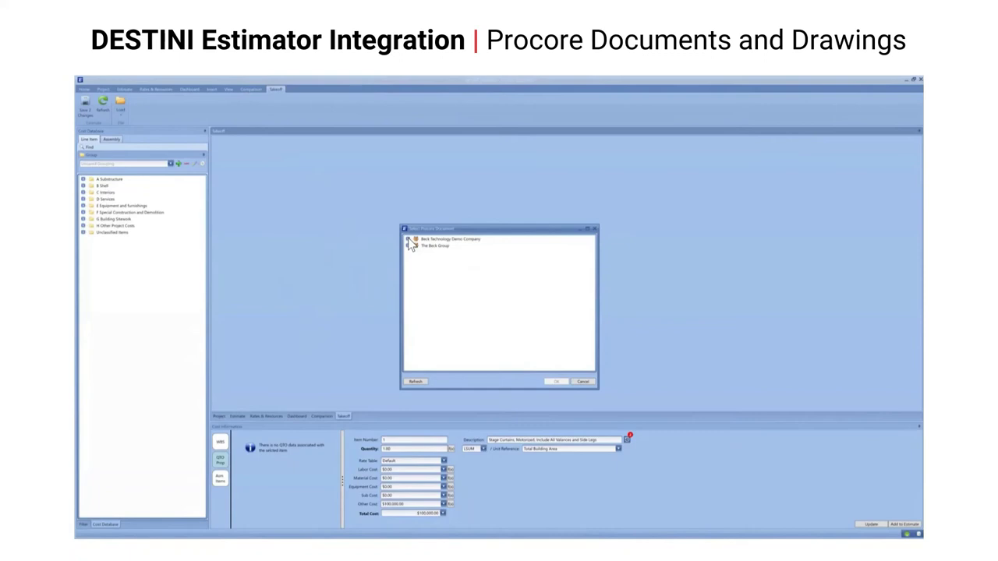
pyautogui.click(407, 240)
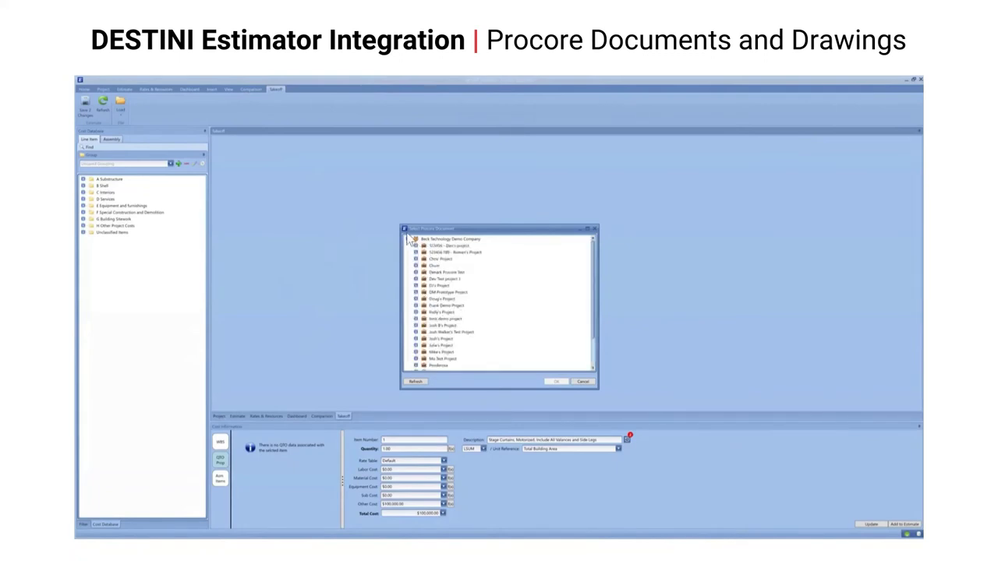
pyautogui.click(416, 292)
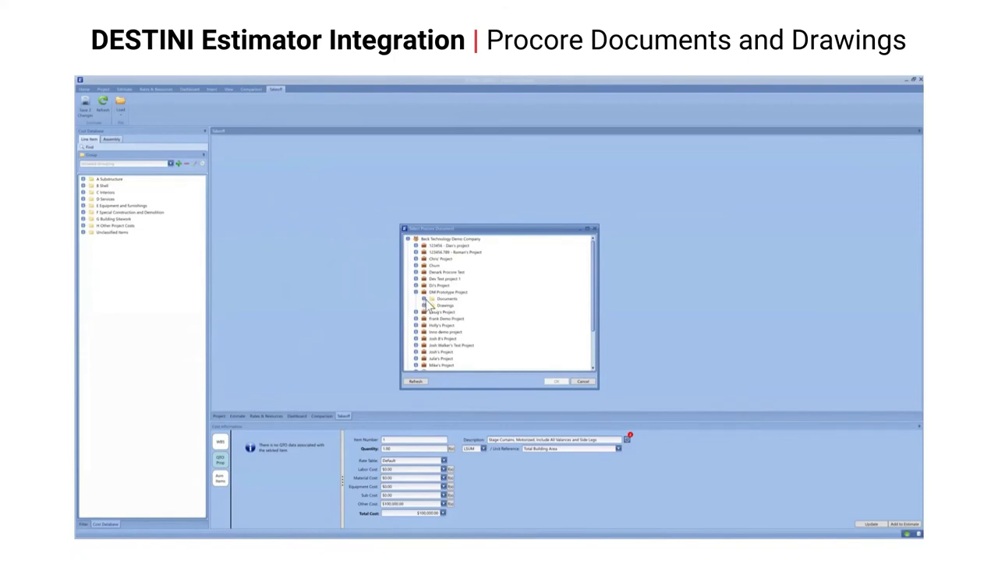
pyautogui.click(423, 299)
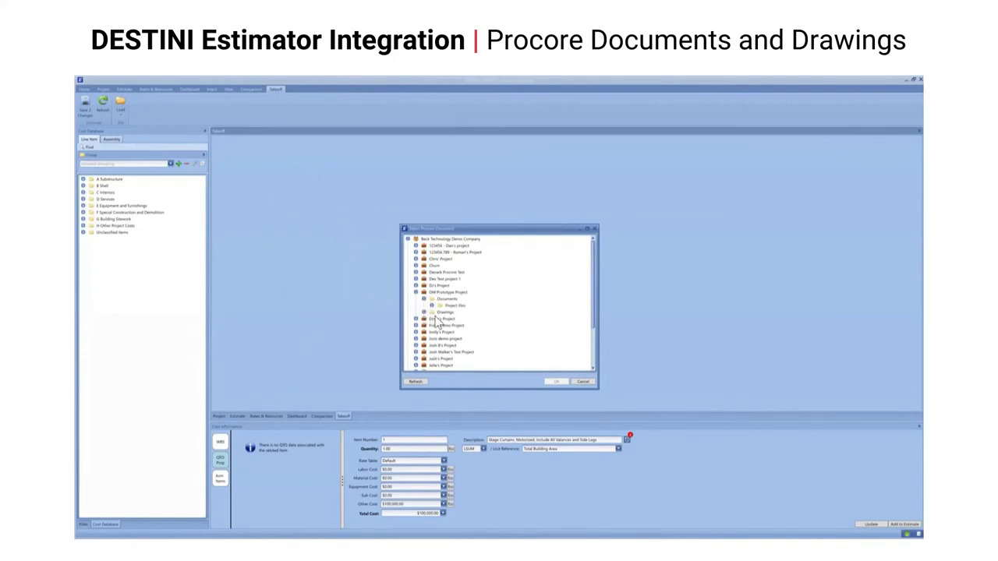
# - Drill into Project files > Plans and reveal versions of the 2017 floor plans file
pyautogui.click(424, 312)
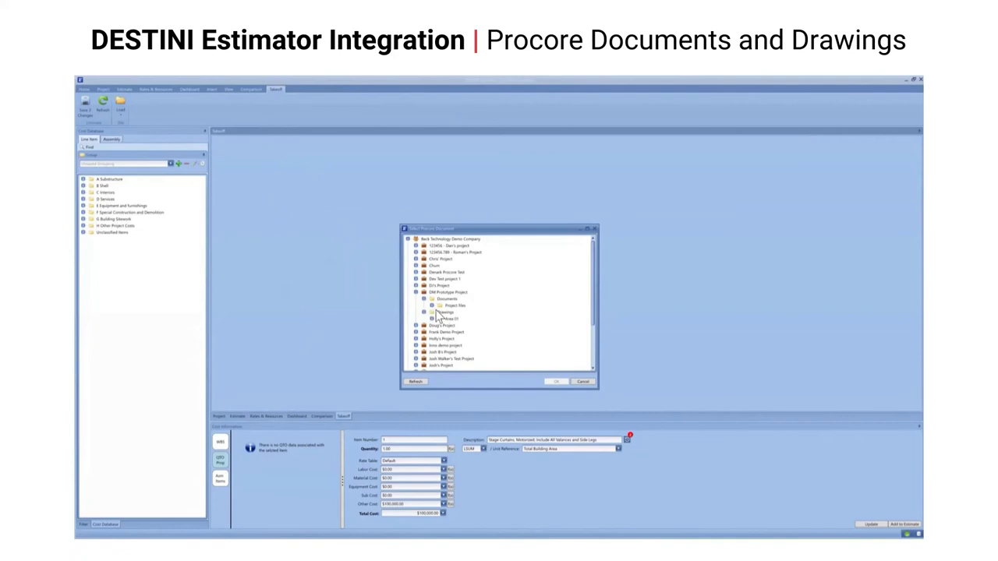
pyautogui.click(431, 305)
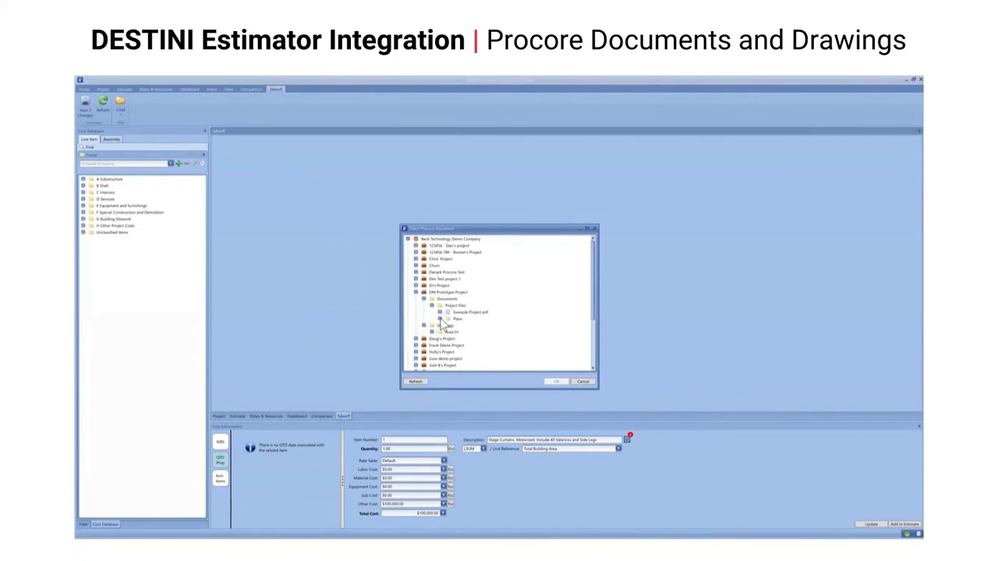
pyautogui.click(439, 319)
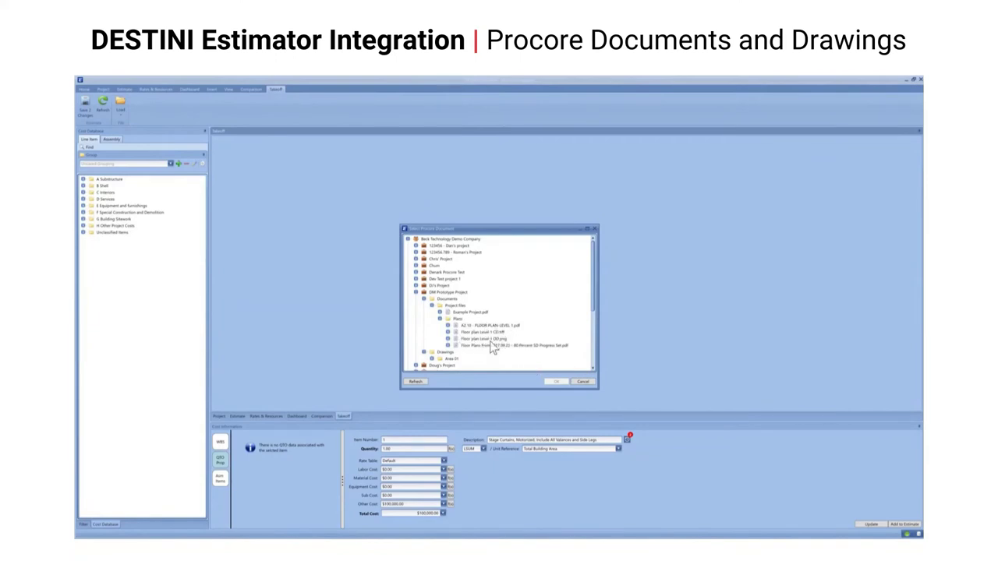
pyautogui.click(448, 346)
# - Load the selected 2017 floor plans version into the takeoff workspace
pyautogui.click(496, 351)
pyautogui.click(556, 381)
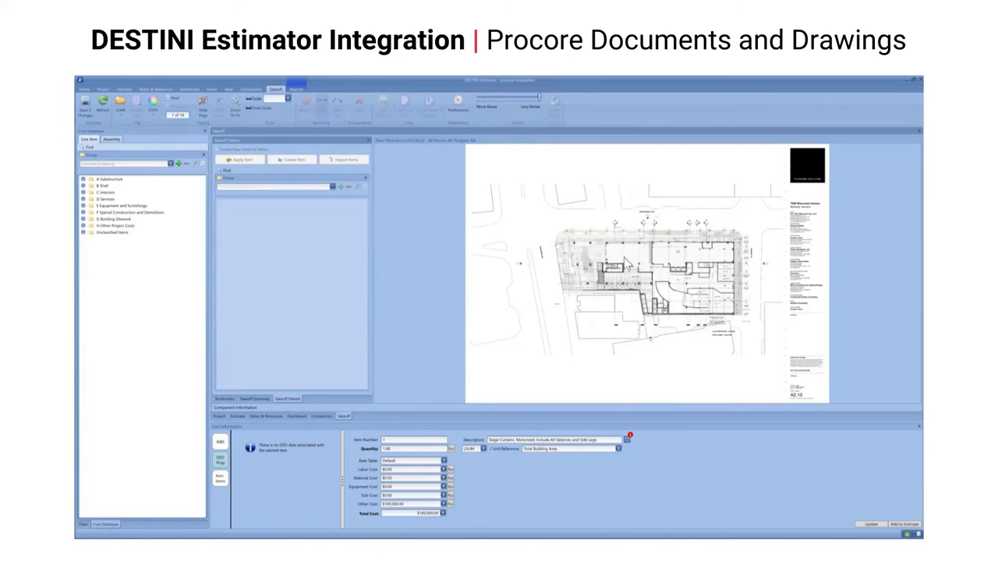
# - Set the plan scale and create a takeoff item named 'New Structureslab'
pyautogui.click(286, 97)
pyautogui.click(277, 115)
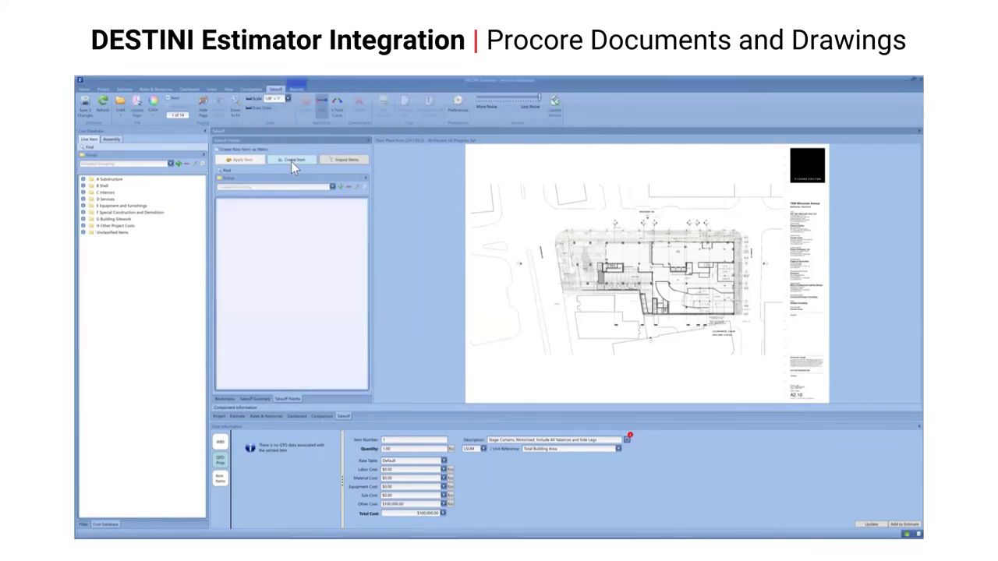
pyautogui.click(340, 187)
pyautogui.write('New Structure')
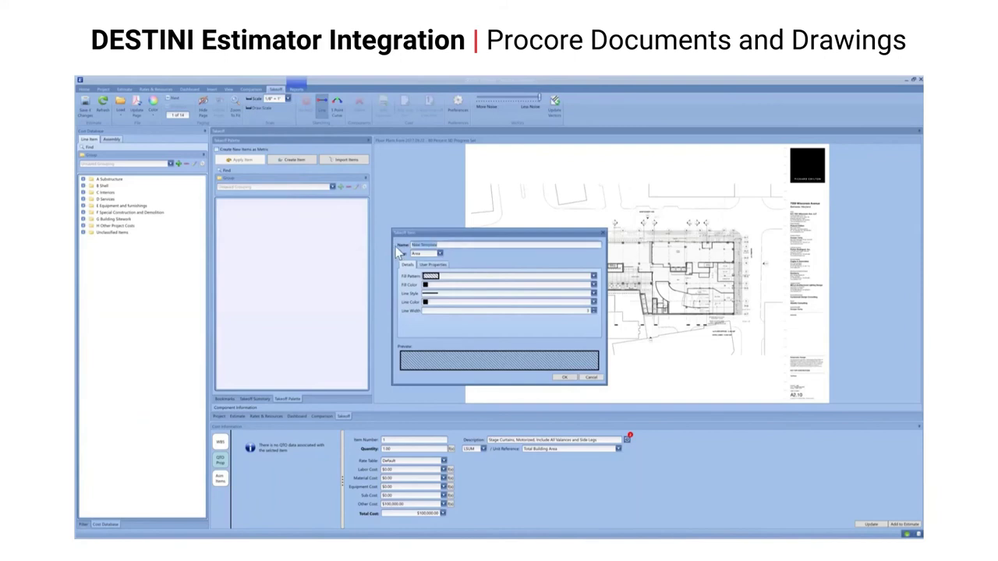
pyautogui.write('slab')
pyautogui.click(564, 378)
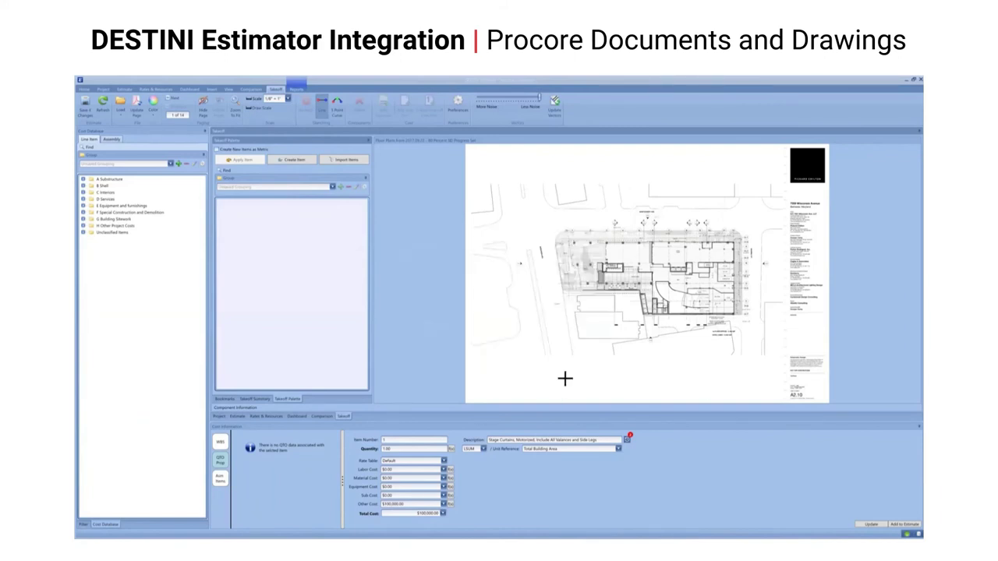
# - Trace a four-point area outline on the building and show the sheet bookmarks list
pyautogui.click(606, 245)
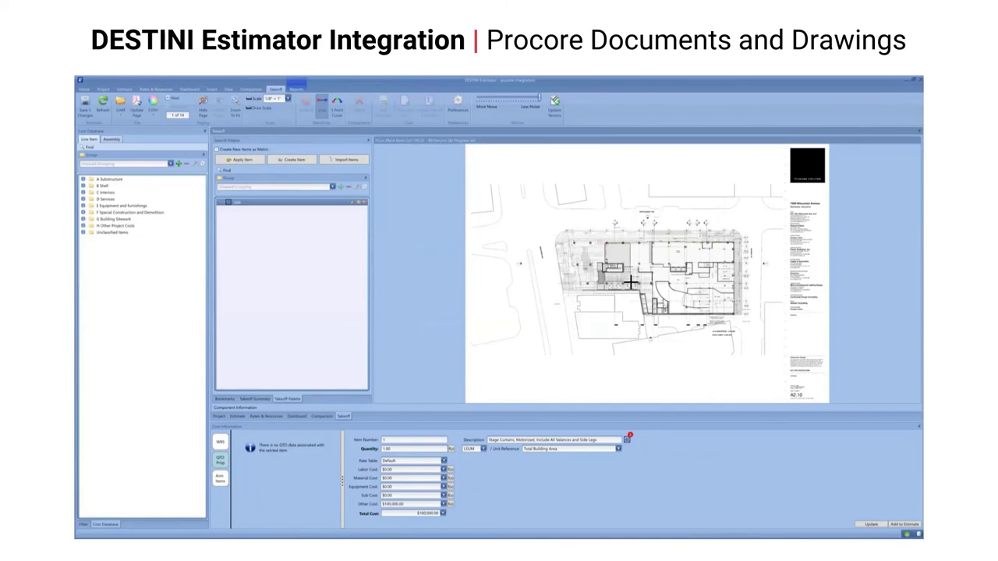
pyautogui.click(733, 289)
pyautogui.click(734, 314)
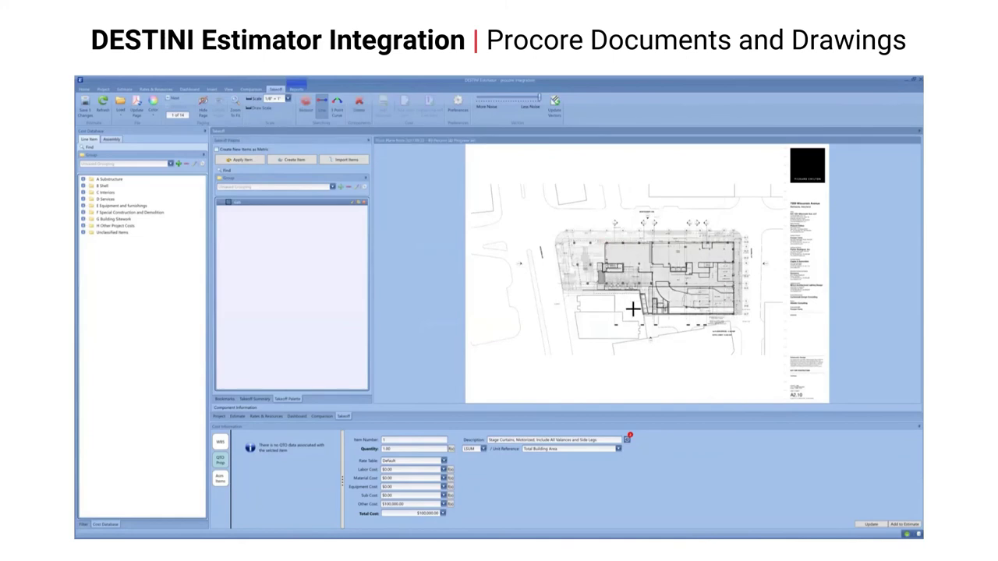
pyautogui.click(641, 315)
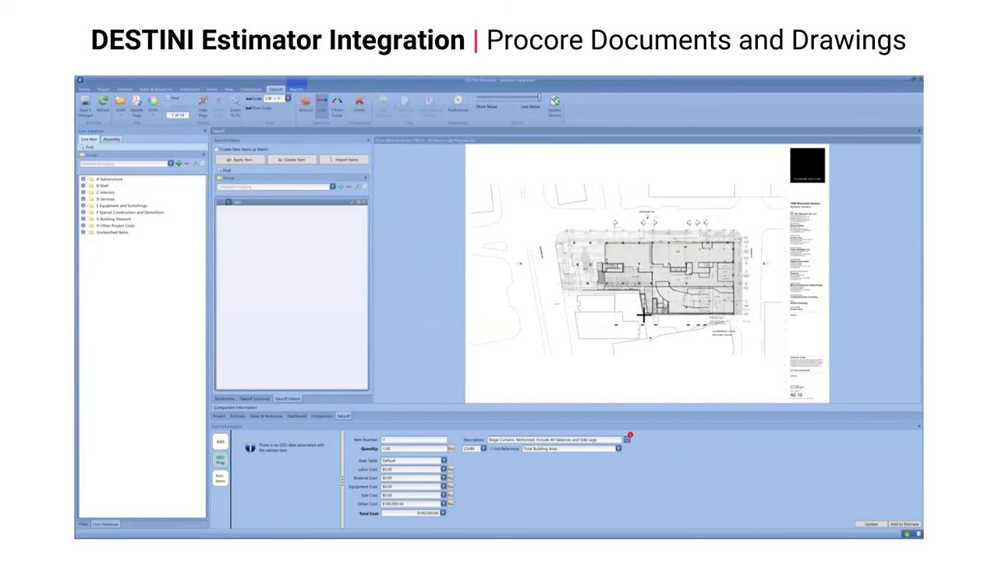
pyautogui.click(227, 400)
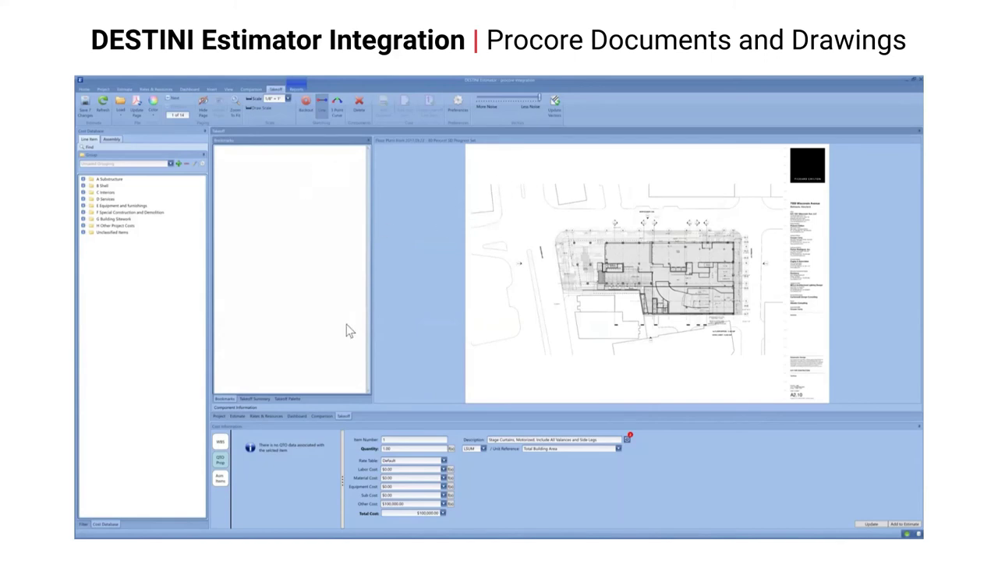
# - Load the Area 01 Floor Plans set from Procore and jump to sheet A2.25 (18th Floor)
pyautogui.click(121, 105)
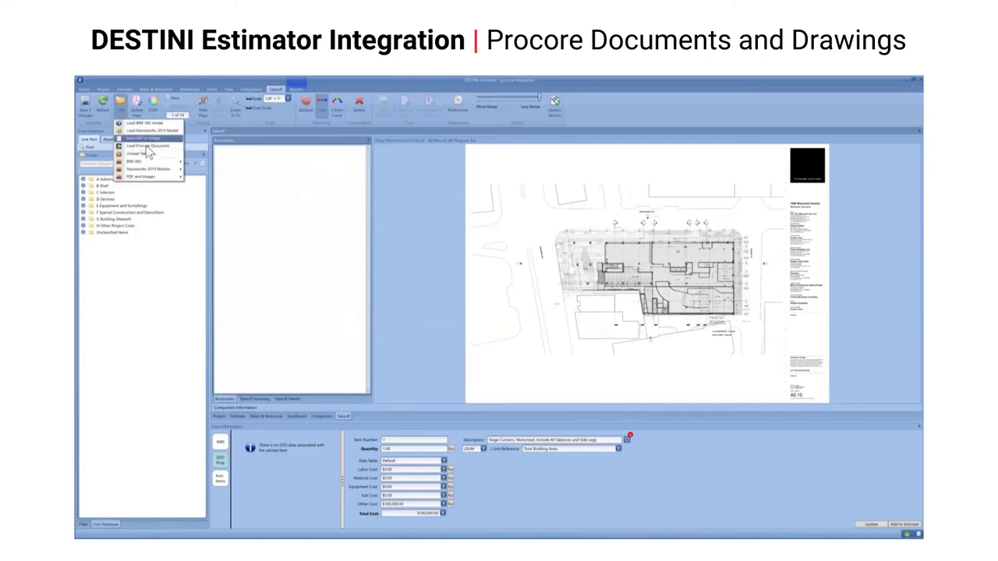
pyautogui.click(147, 145)
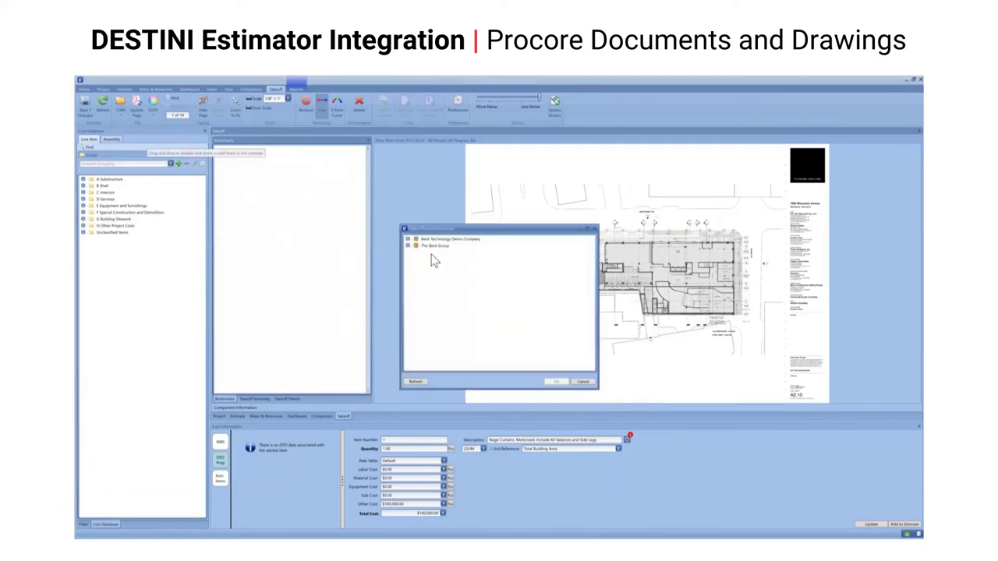
pyautogui.click(407, 238)
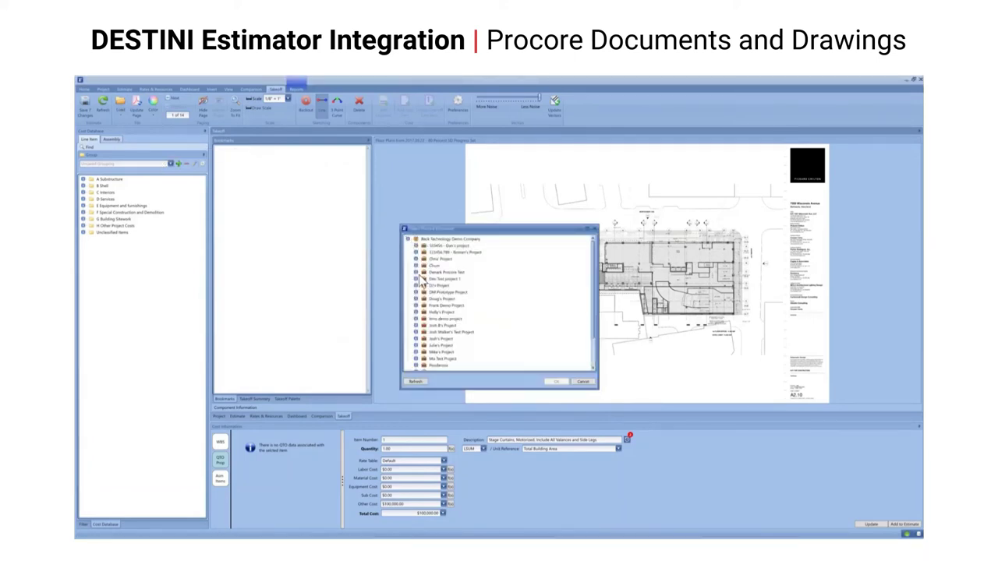
pyautogui.click(416, 291)
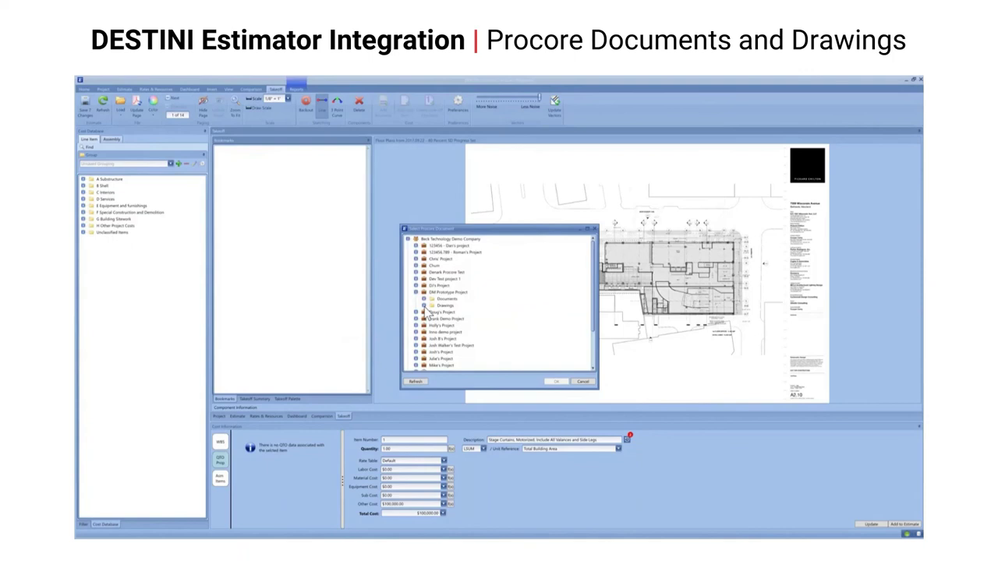
pyautogui.click(423, 305)
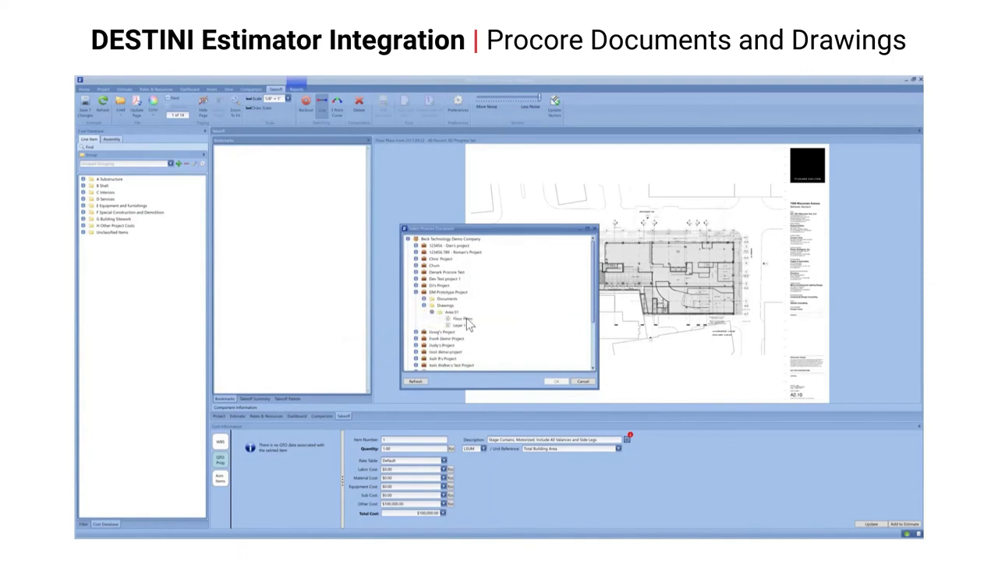
pyautogui.click(464, 318)
pyautogui.click(558, 382)
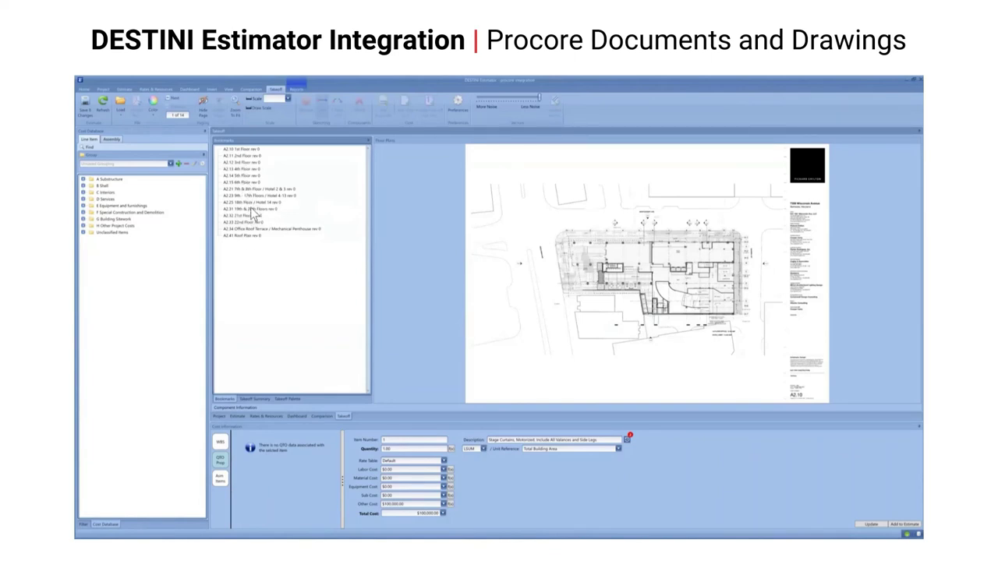
pyautogui.click(251, 203)
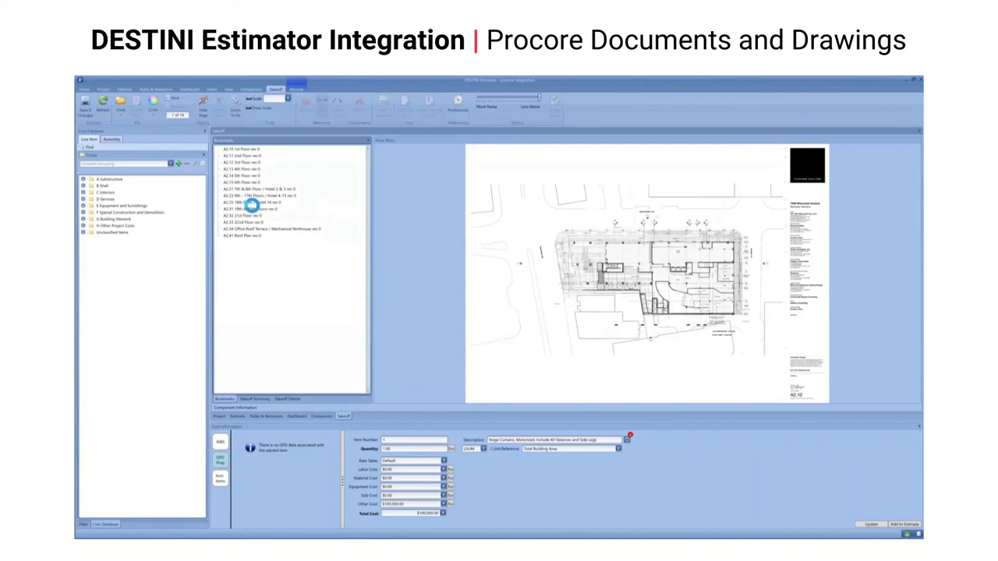